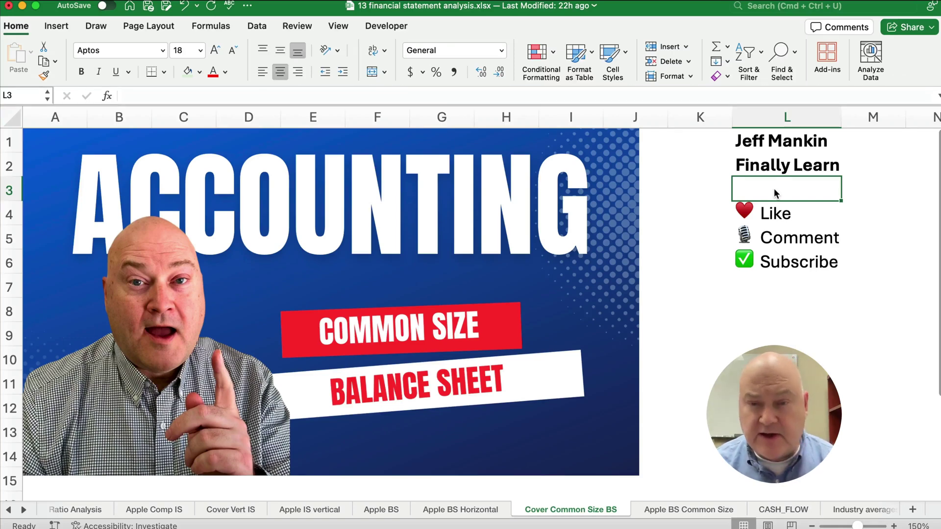
Step: Move from the Cover Common Size BS tab to the Apple BS Common Size sheet
key("alt+Right")
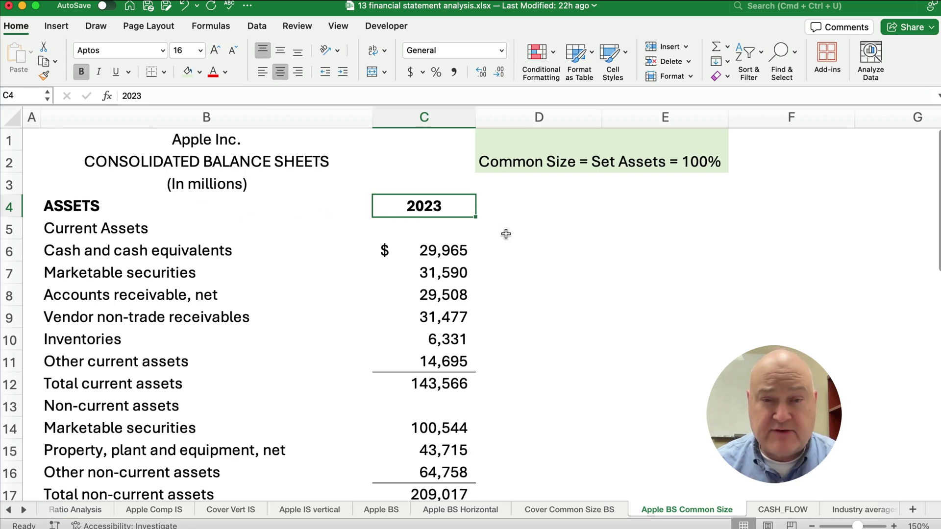
Step: Read the common-size note in D2, then select D18 beside Total assets
left_click(534, 164)
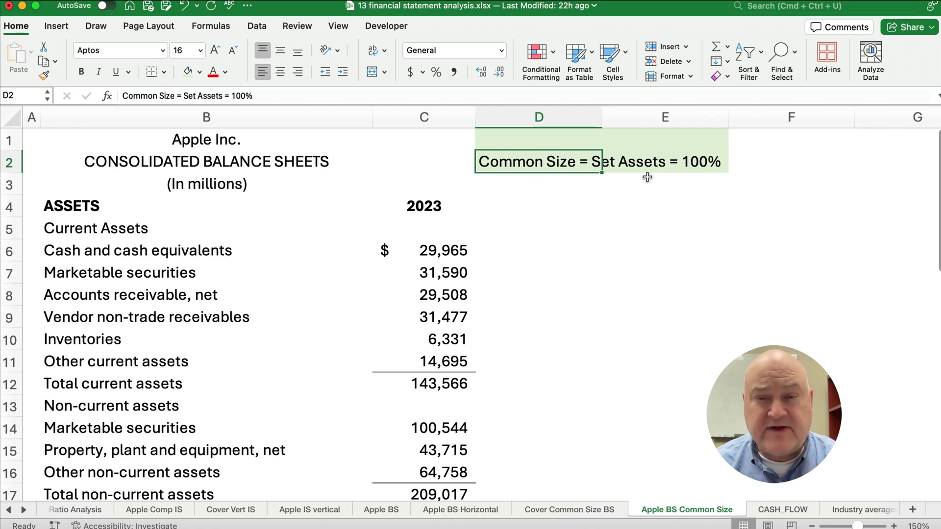
scroll(539, 272, "down", 3)
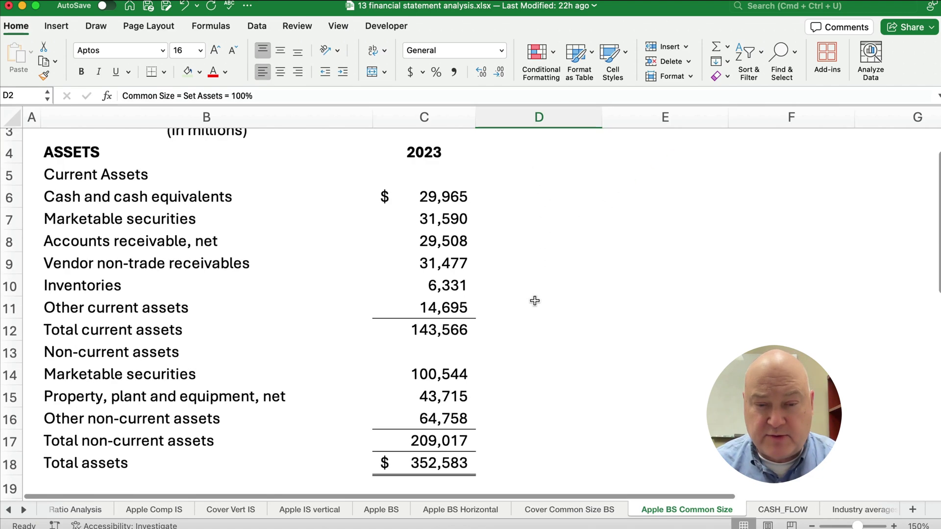
left_click(510, 466)
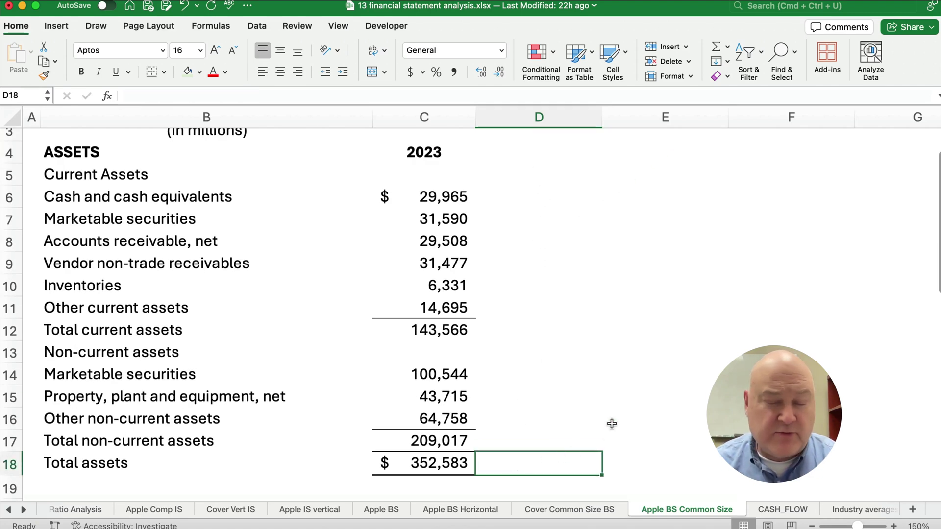
Step: Enter the formula =C18/$C$18 in D18
type("=")
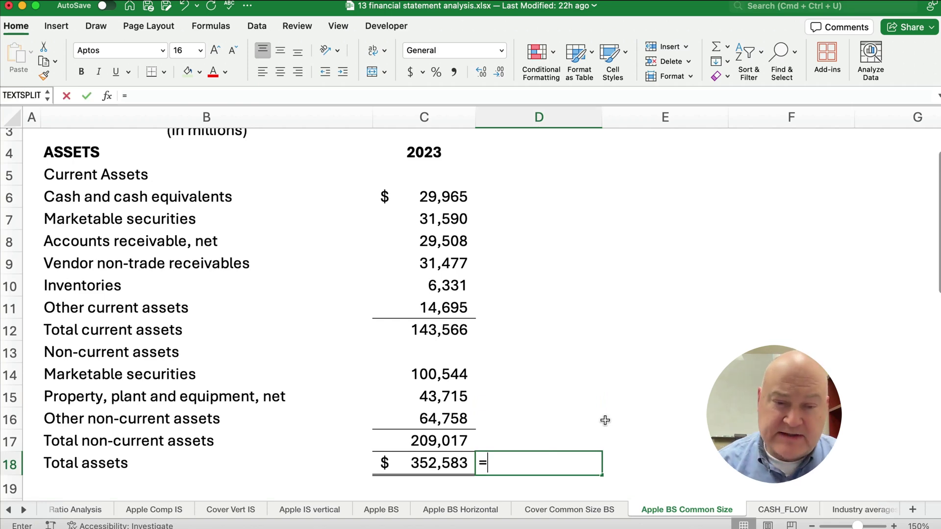
key("Left")
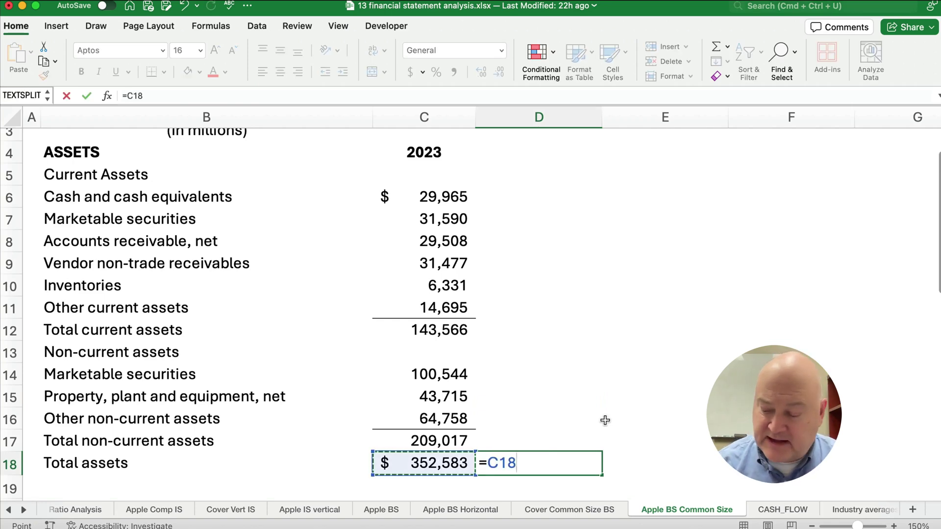
type("/")
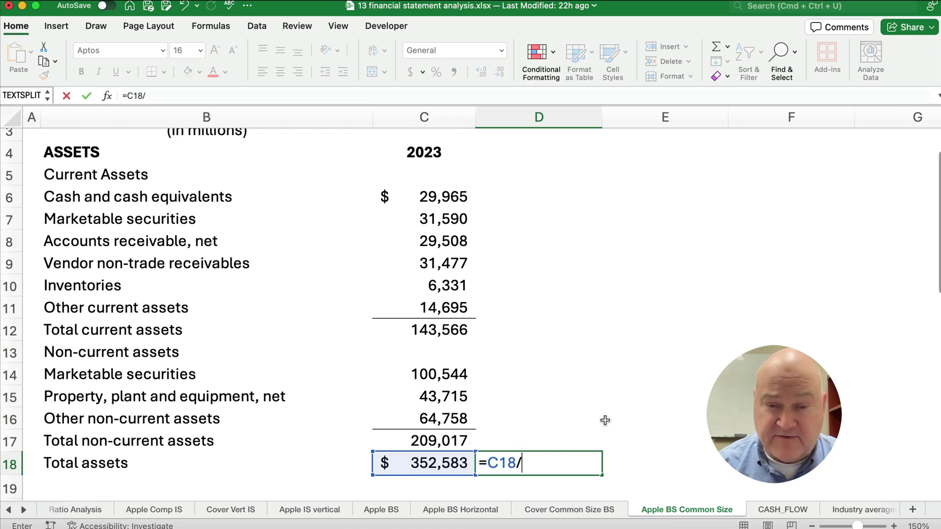
key("Left")
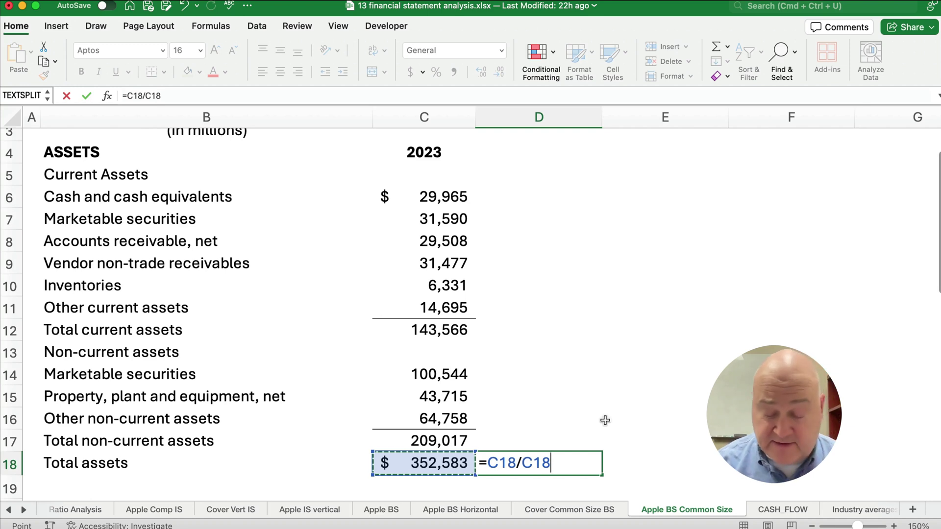
key("F4")
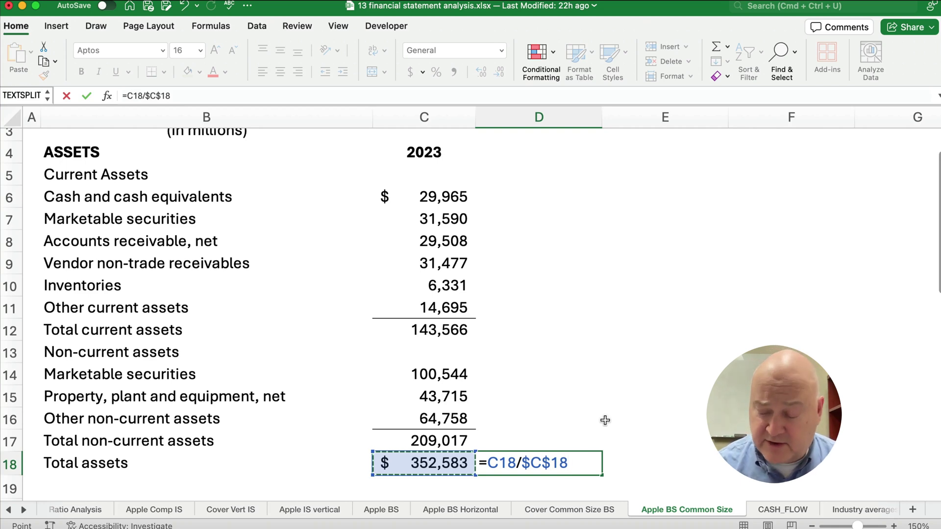
key("Return")
Step: Format D18 as a percentage with one decimal place, showing 100.0%
key("Up")
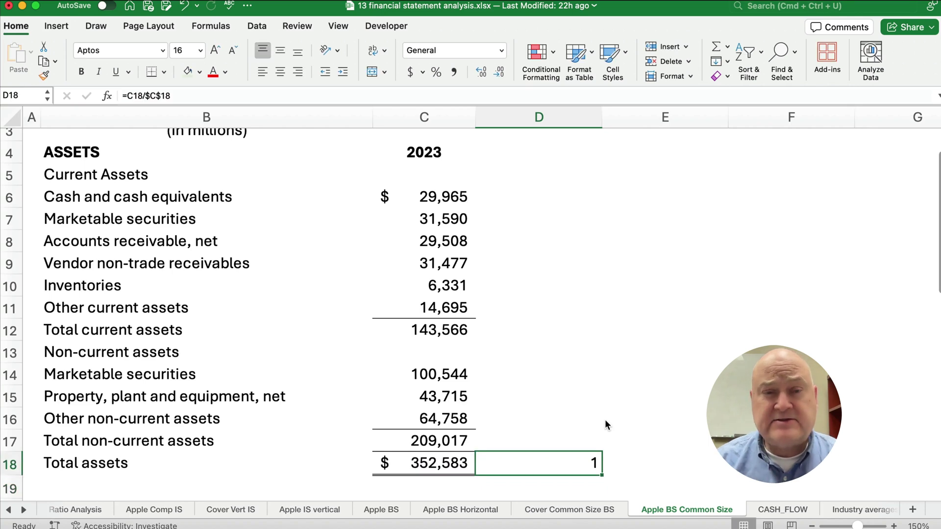
left_click(435, 76)
left_click(480, 74)
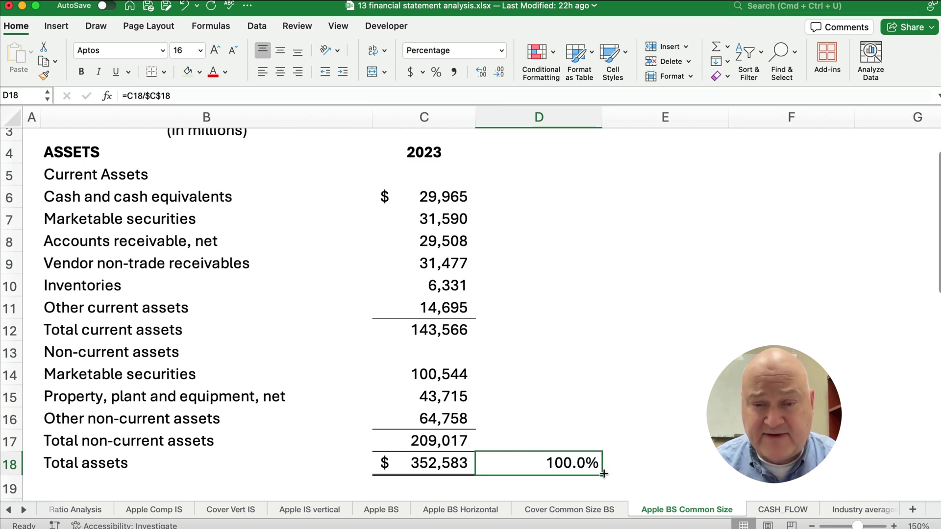
Step: Fill D18's formula up to D6 and clear the 0.0% in heading row D13
left_click_drag(603, 473, 599, 196)
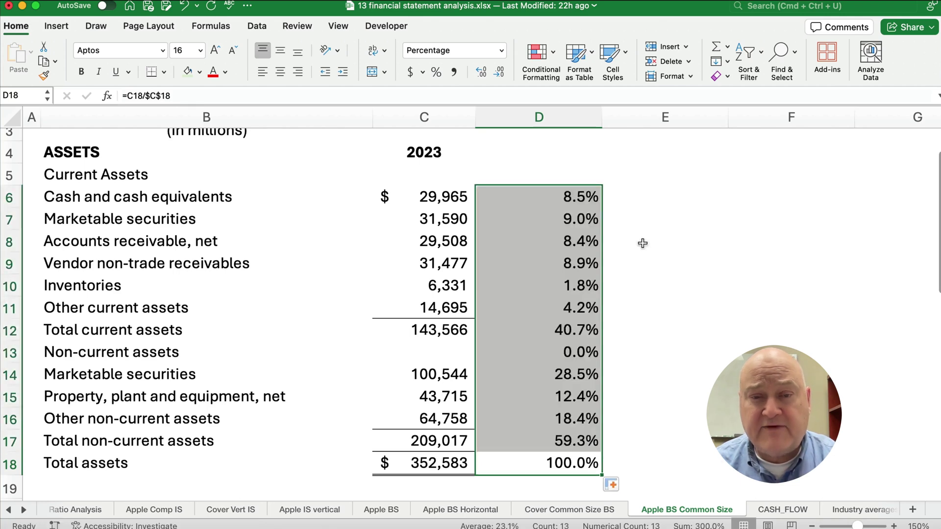
left_click(540, 202)
left_click(574, 328)
left_click(569, 357)
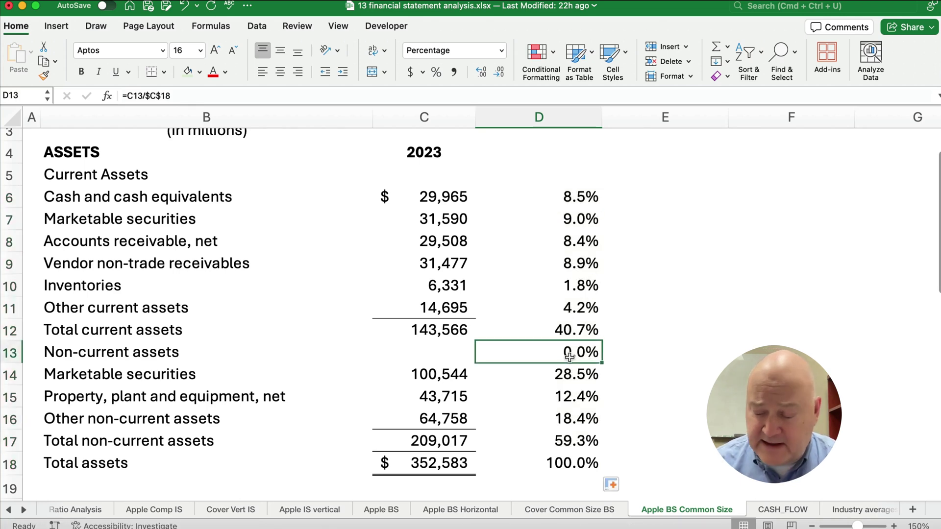
key("Delete")
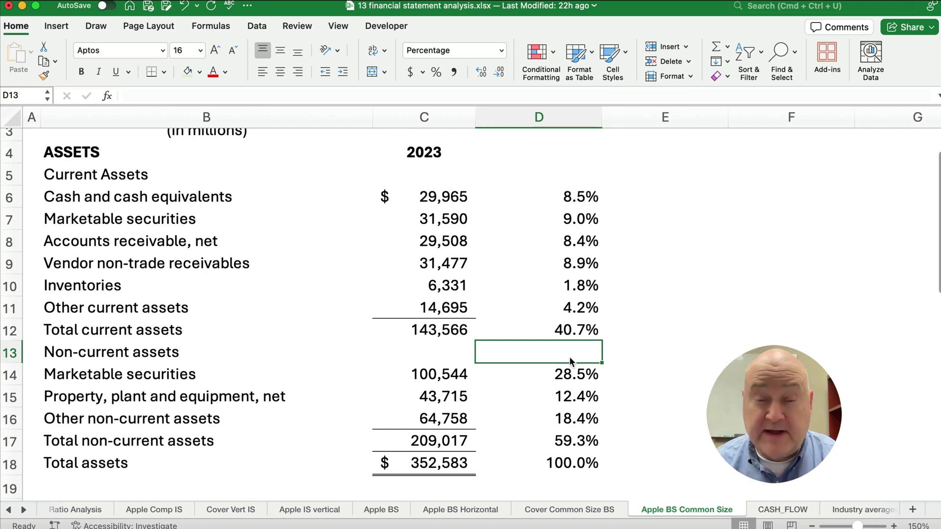
Step: Verify the cash, total current and non-current asset formulas, then select D6:D18
left_click(569, 199)
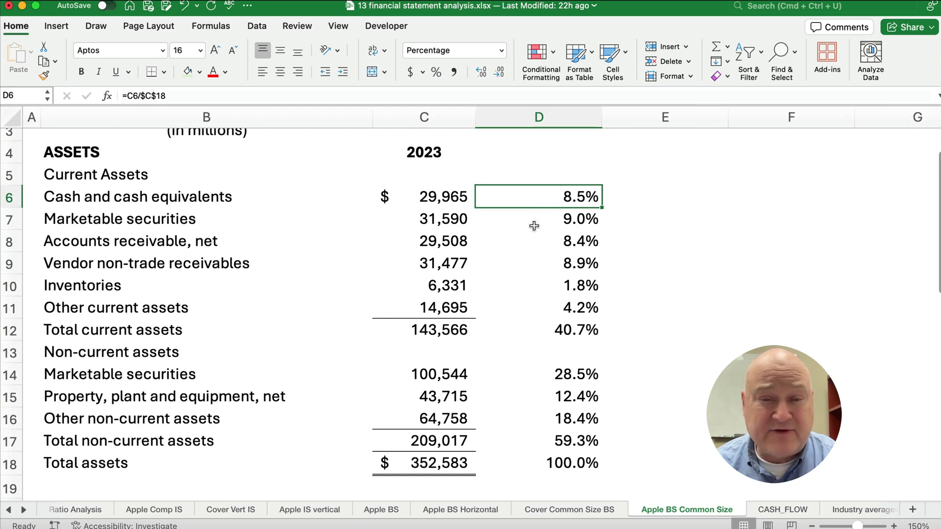
left_click(553, 440)
left_click(563, 328)
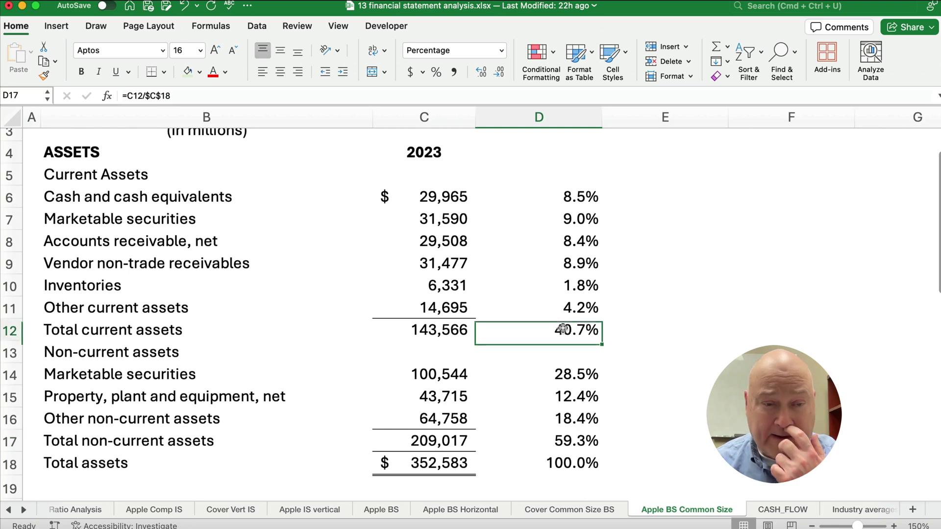
left_click(571, 441)
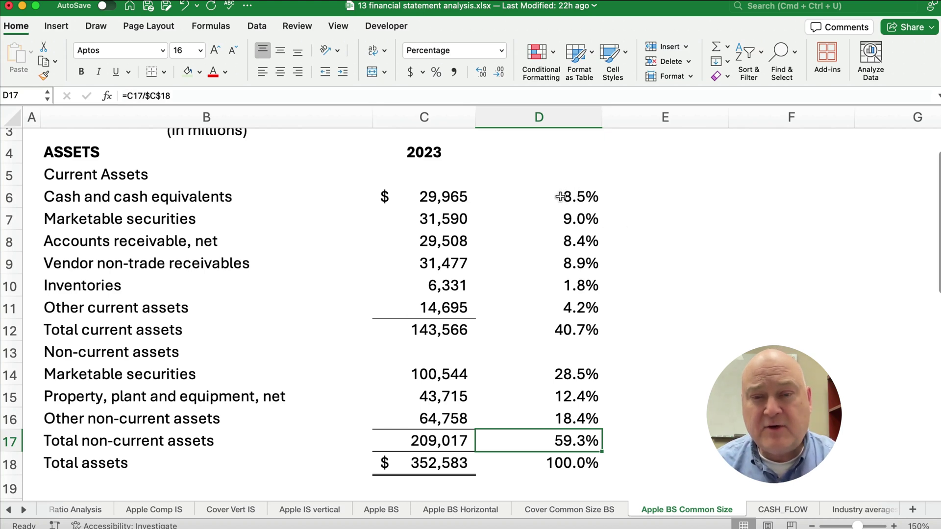
left_click_drag(563, 197, 549, 455)
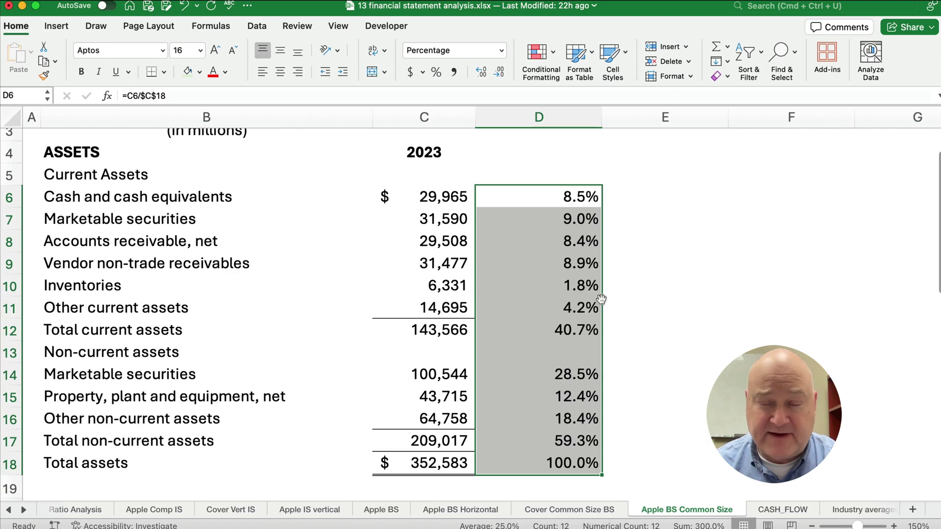
Step: Copy D18's formula and paste it into D22 beside Accounts payable
scroll(576, 322, "down", 10)
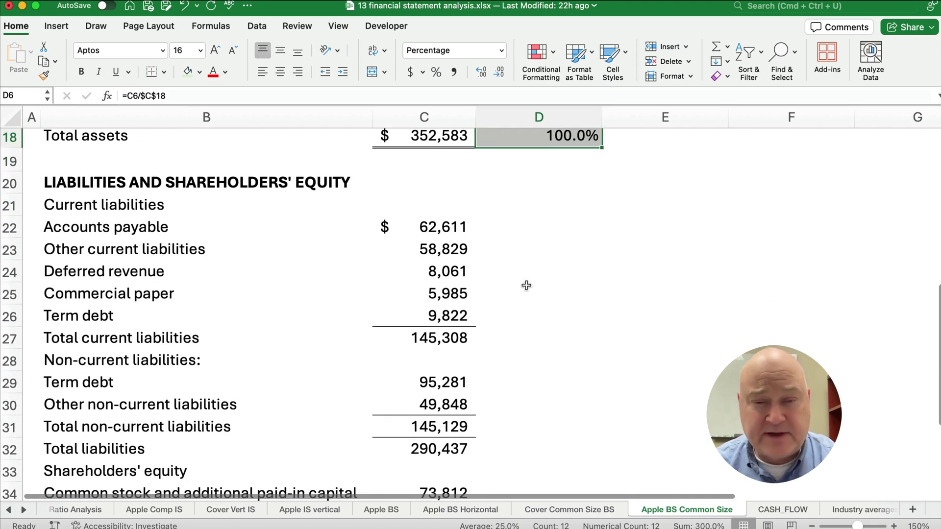
left_click(561, 140)
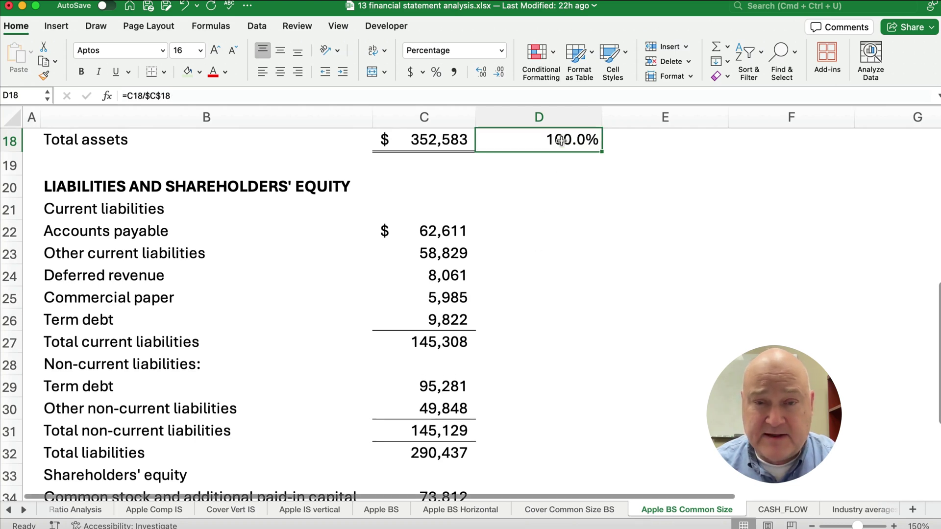
key("super+c")
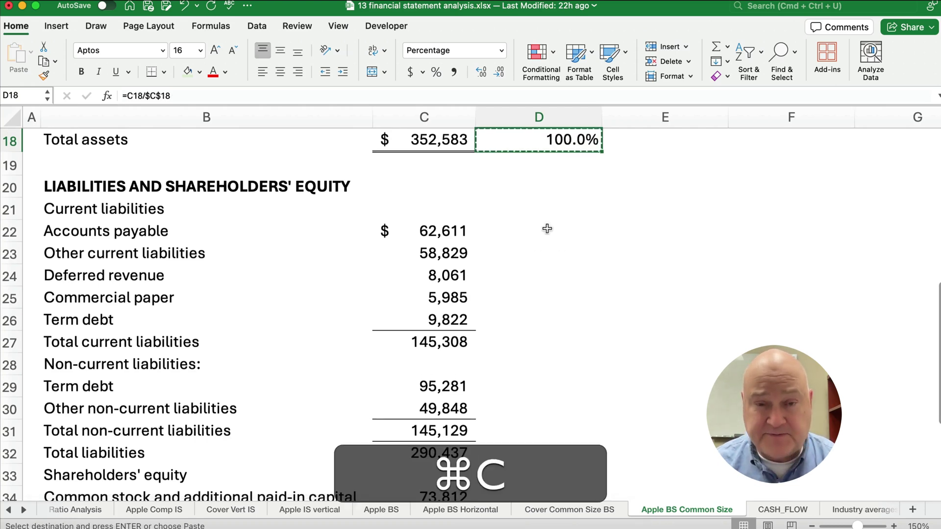
left_click(549, 235)
key("super+v")
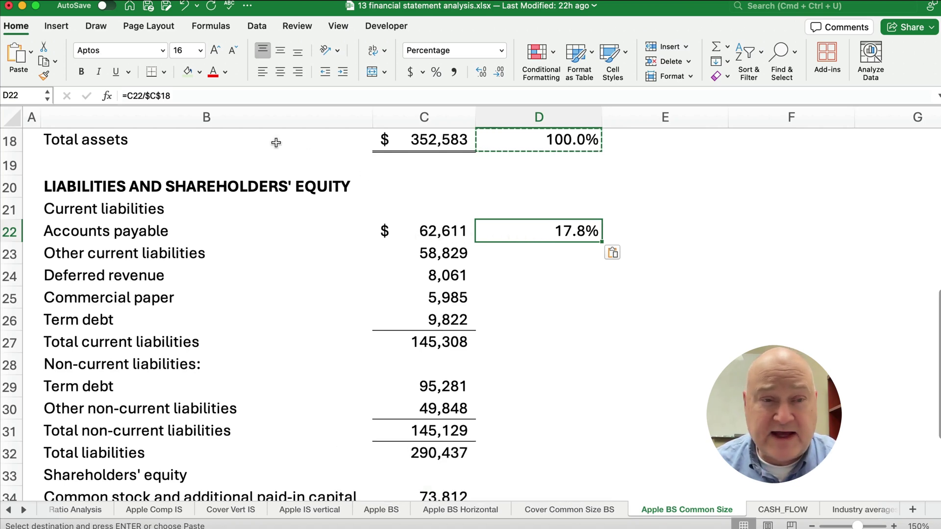
Step: Confirm D22 reads =C22/$C$18, leaving the formula unchanged
left_click(142, 97)
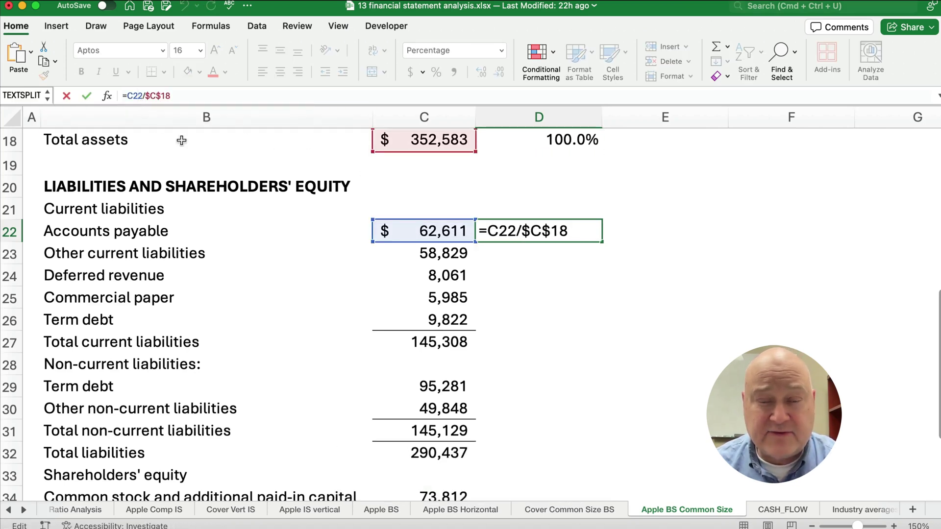
key("Escape")
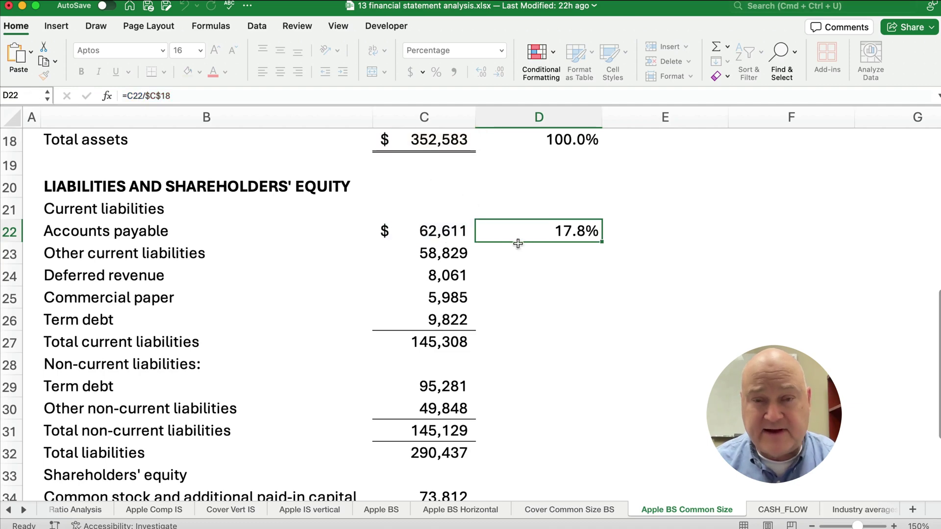
scroll(559, 280, "down", 4)
scroll(574, 266, "up", 1)
scroll(575, 266, "up", 1)
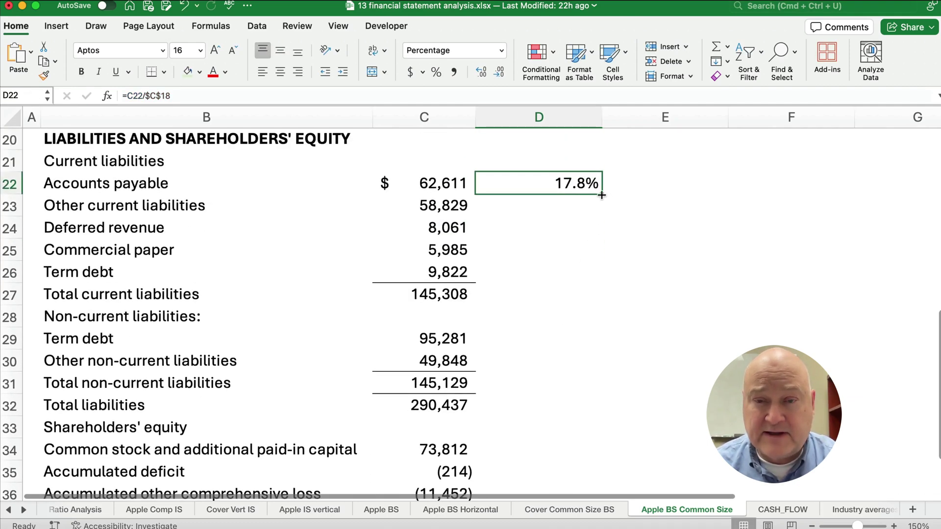
Step: Fill D22's formula down through D38 for all liabilities and equity lines
left_click_drag(601, 194, 582, 452)
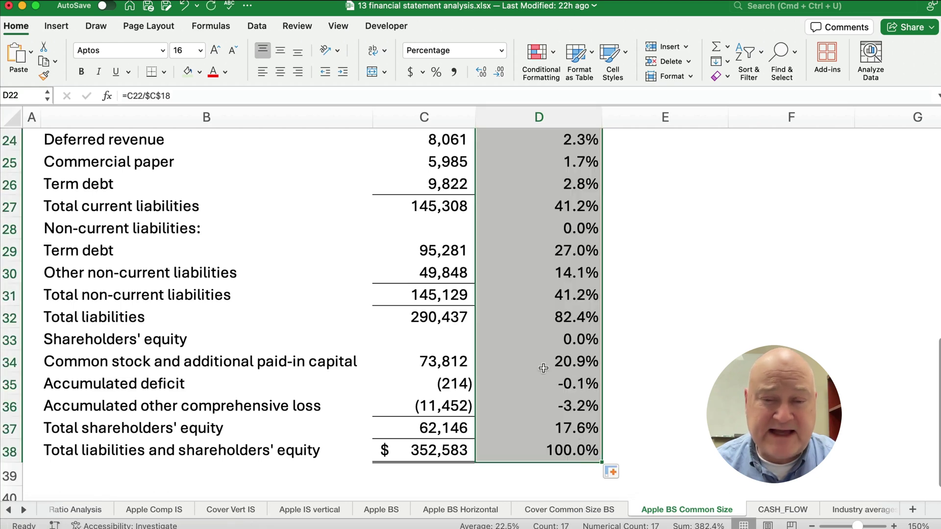
scroll(533, 348, "up", 2)
scroll(533, 347, "up", 3)
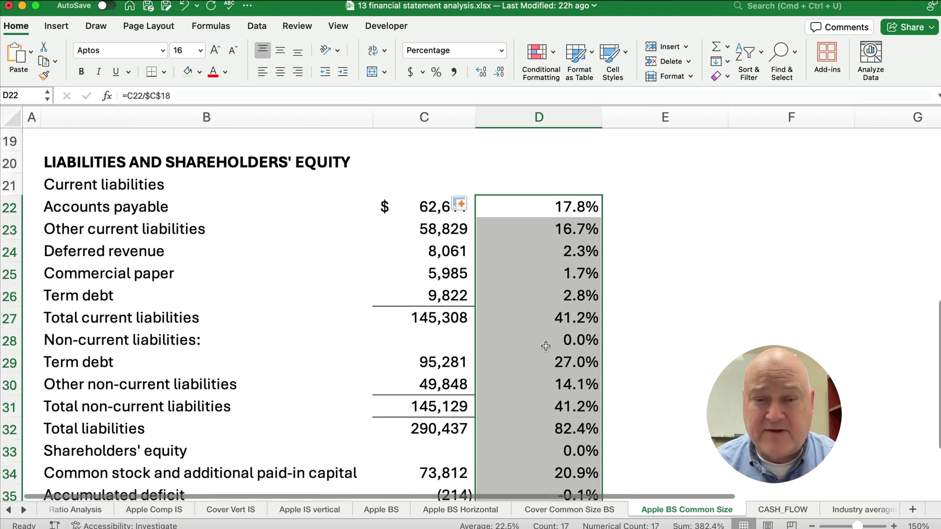
Step: Clear the 0.0% from heading rows D28 and D33
left_click(545, 342)
key("Delete")
scroll(563, 353, "down", 3)
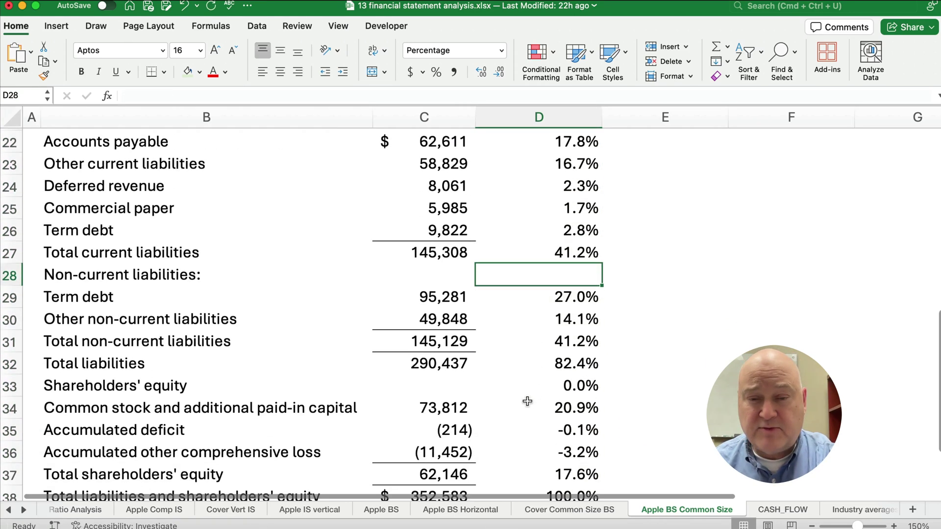
left_click(548, 392)
key("Delete")
scroll(548, 392, "down", 2)
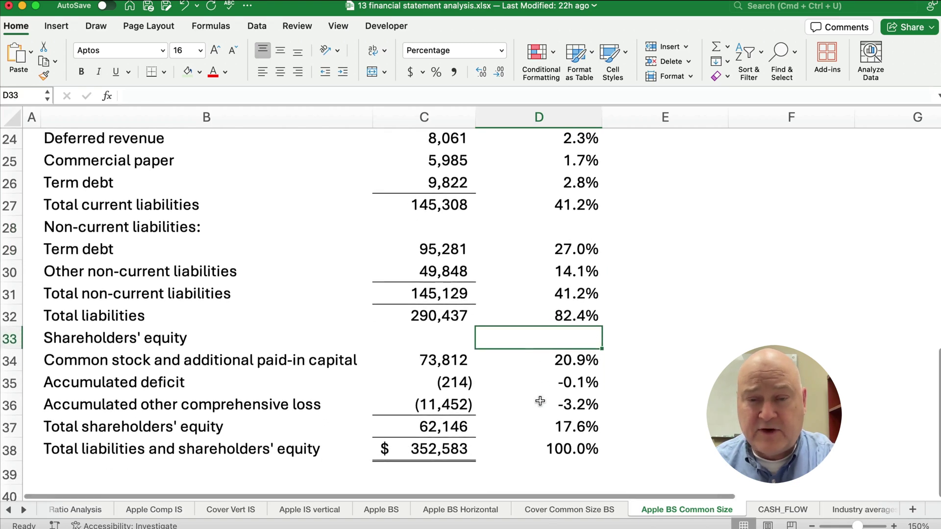
scroll(532, 396, "up", 5)
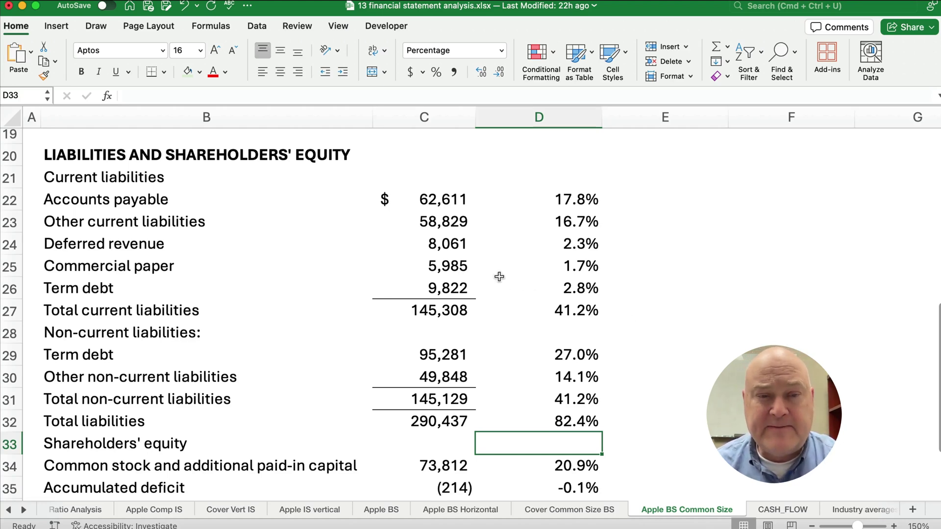
scroll(526, 308, "down", 2)
scroll(526, 307, "down", 2)
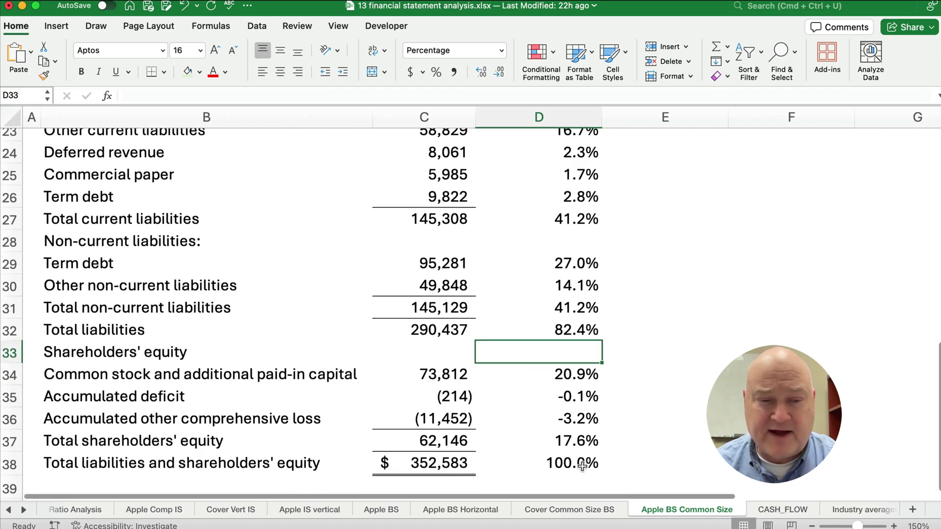
scroll(551, 375, "up", 3)
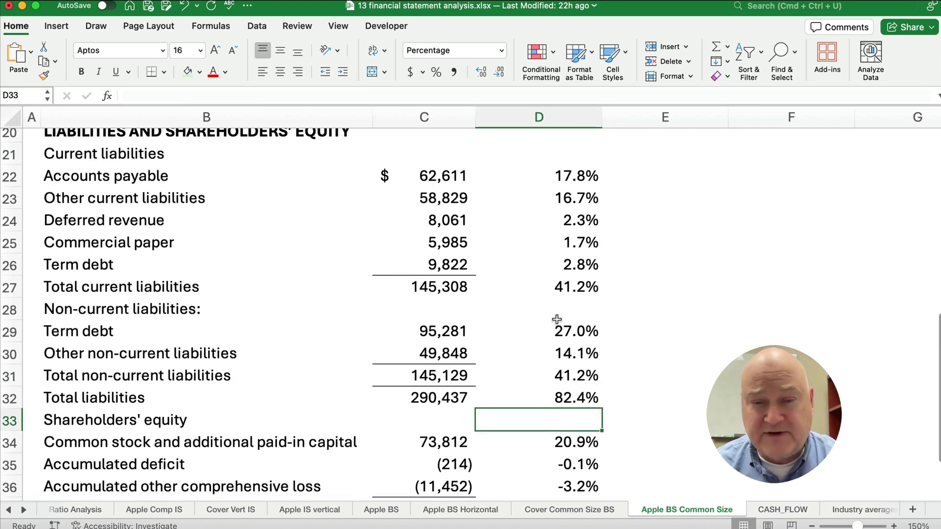
left_click(573, 295)
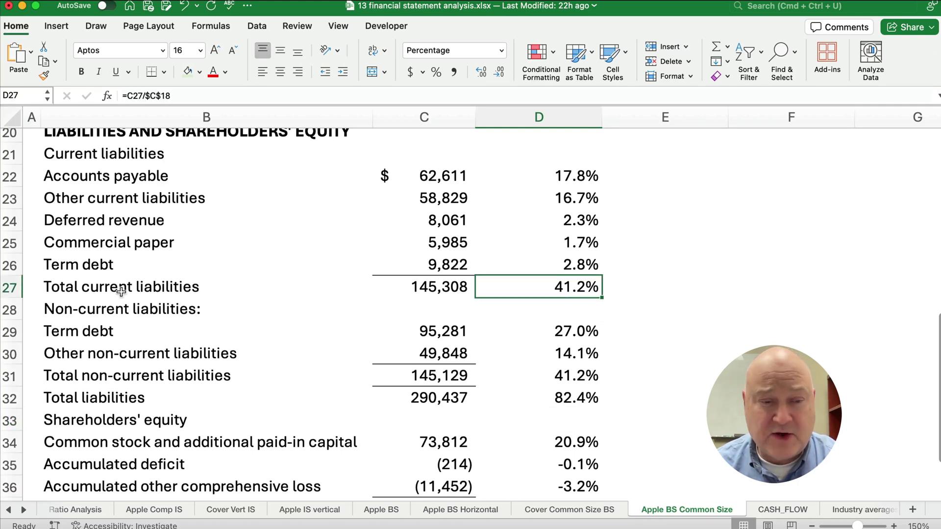
scroll(536, 369, "down", 1)
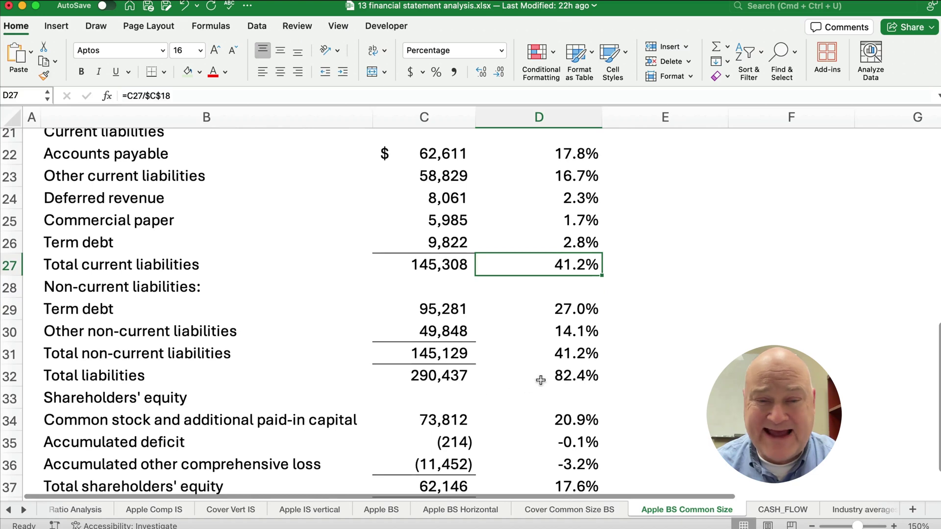
left_click(561, 377)
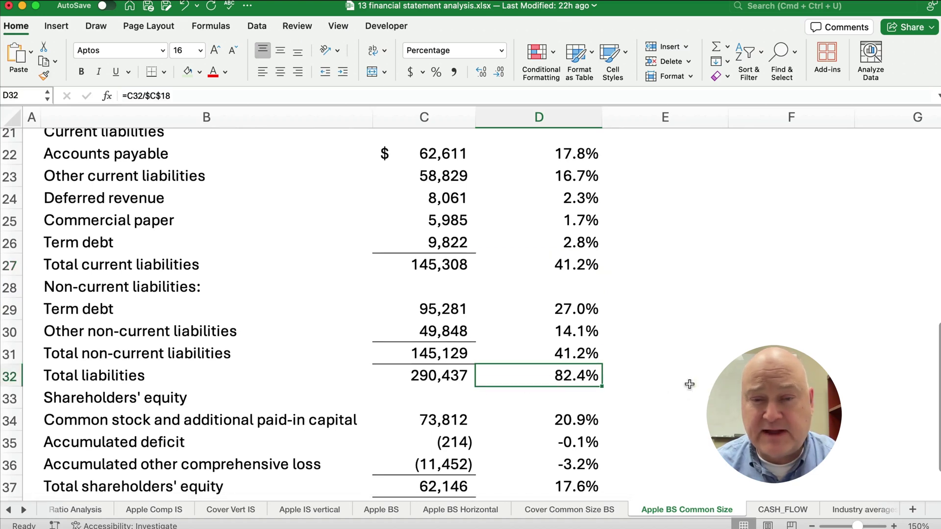
left_click(568, 348)
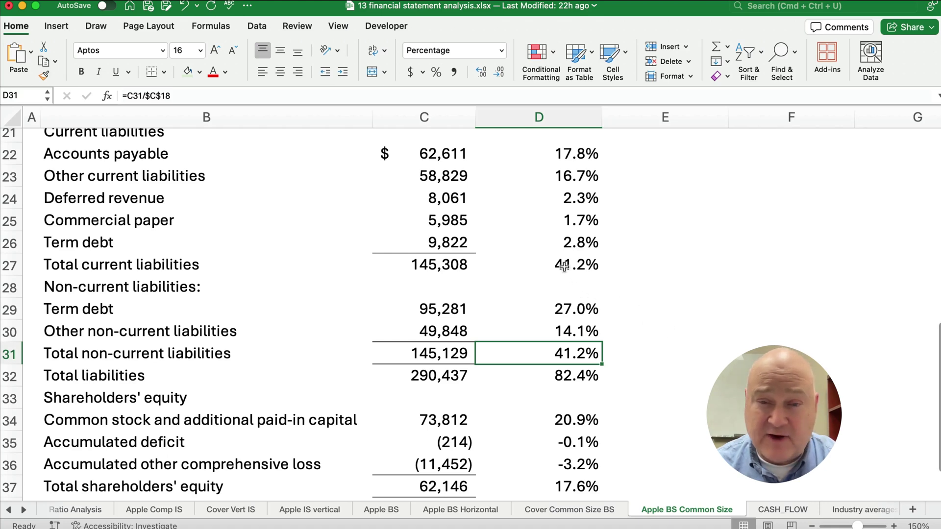
left_click_drag(563, 267, 573, 327)
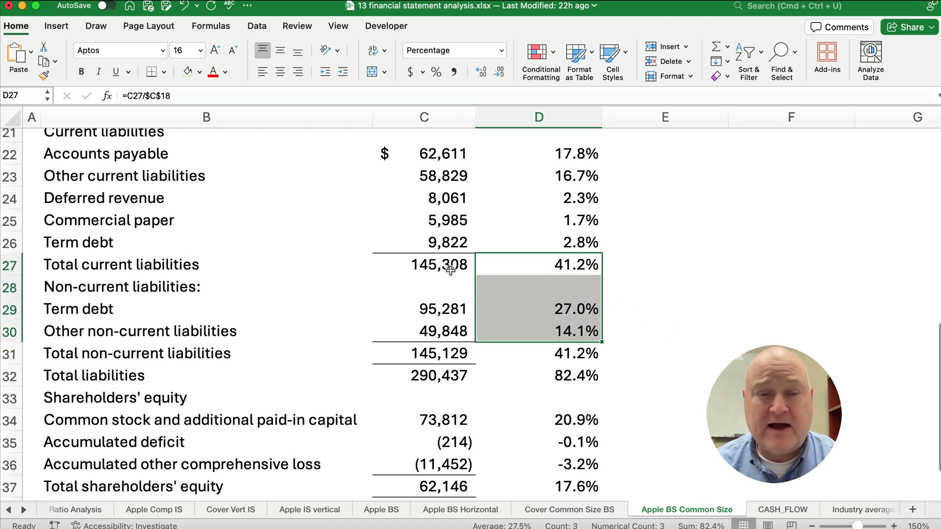
left_click_drag(426, 268, 588, 270)
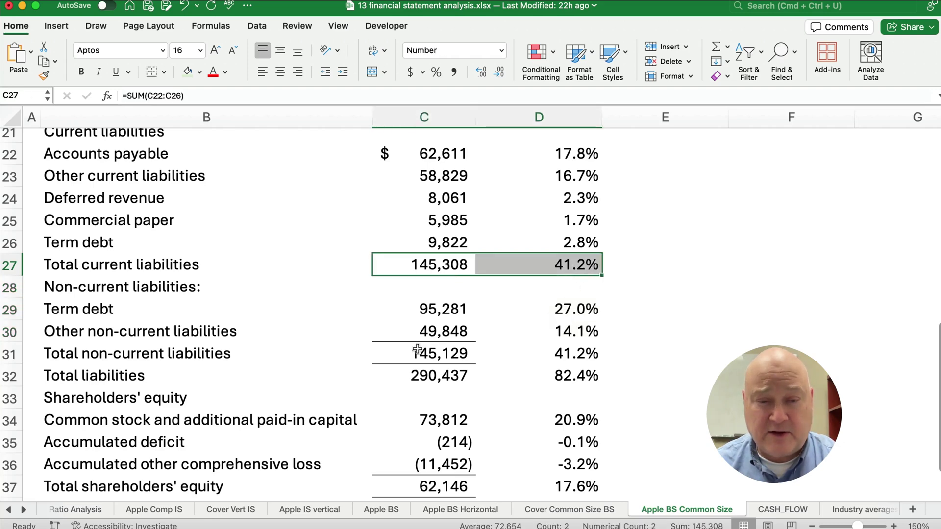
left_click_drag(419, 351, 602, 361)
scroll(602, 361, "down", 2)
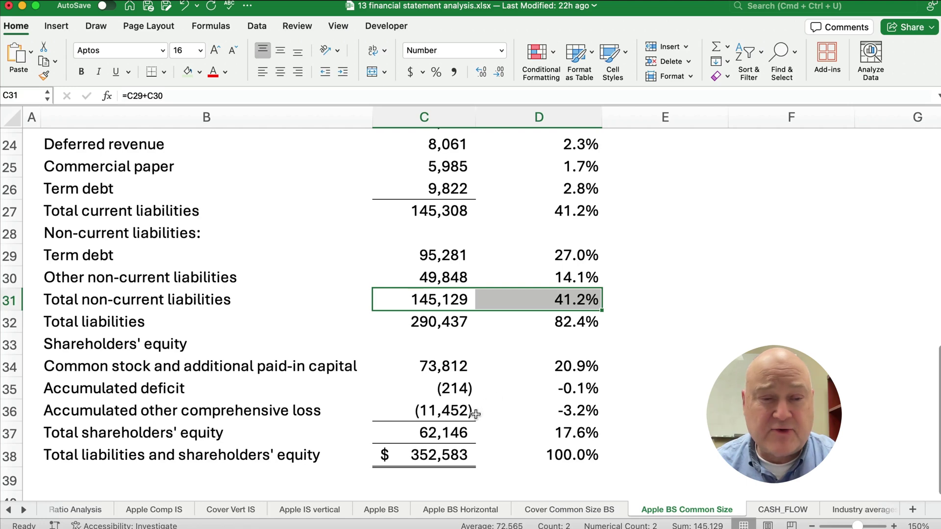
left_click(559, 431)
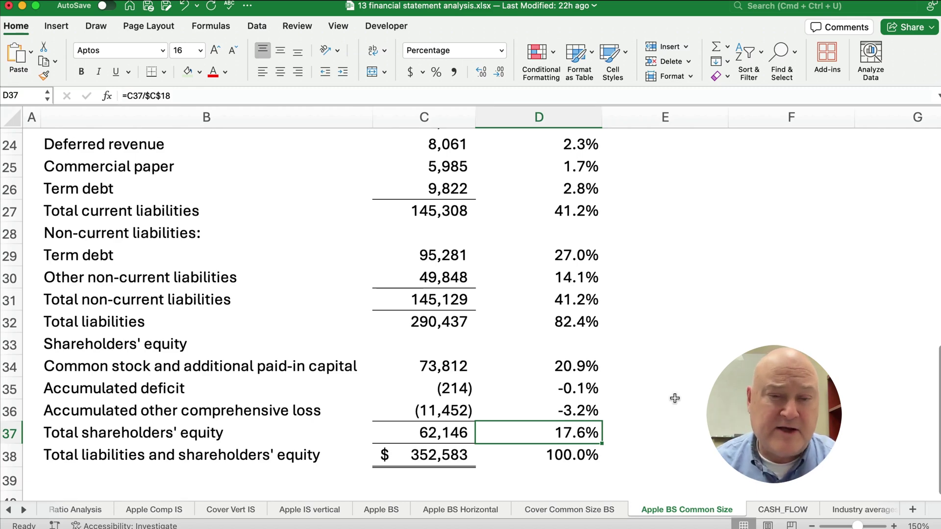
scroll(575, 352, "up", 2)
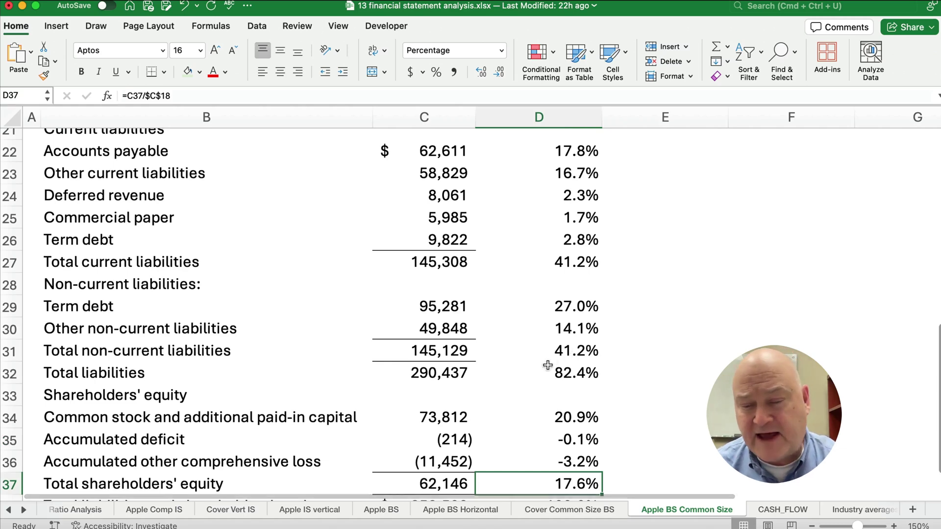
scroll(551, 387, "down", 3)
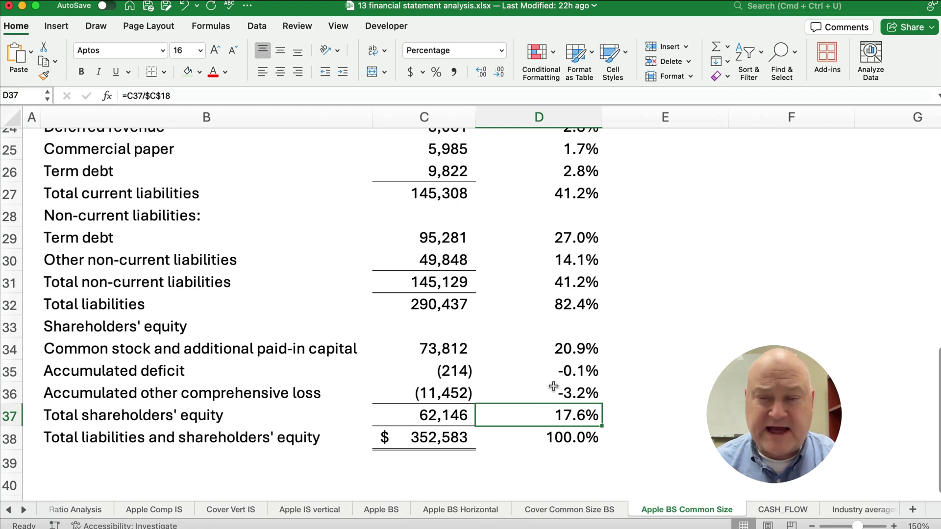
left_click(552, 439)
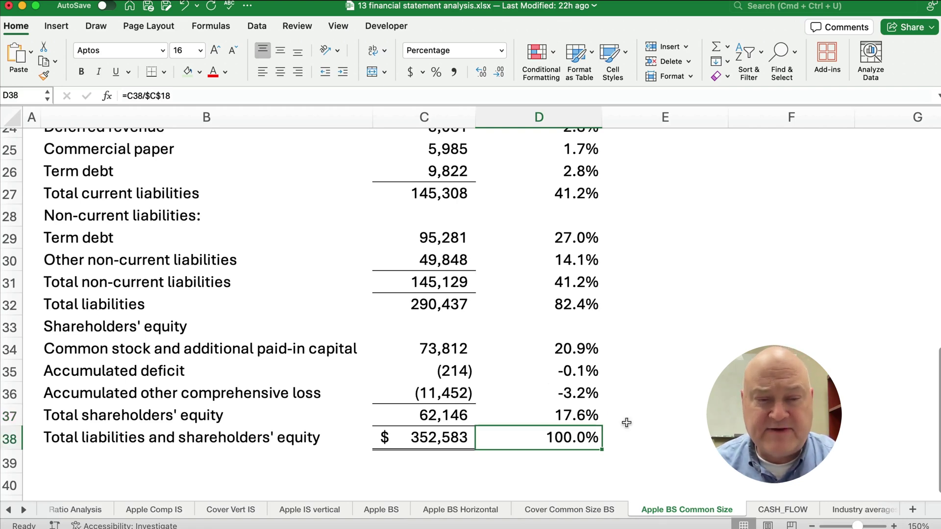